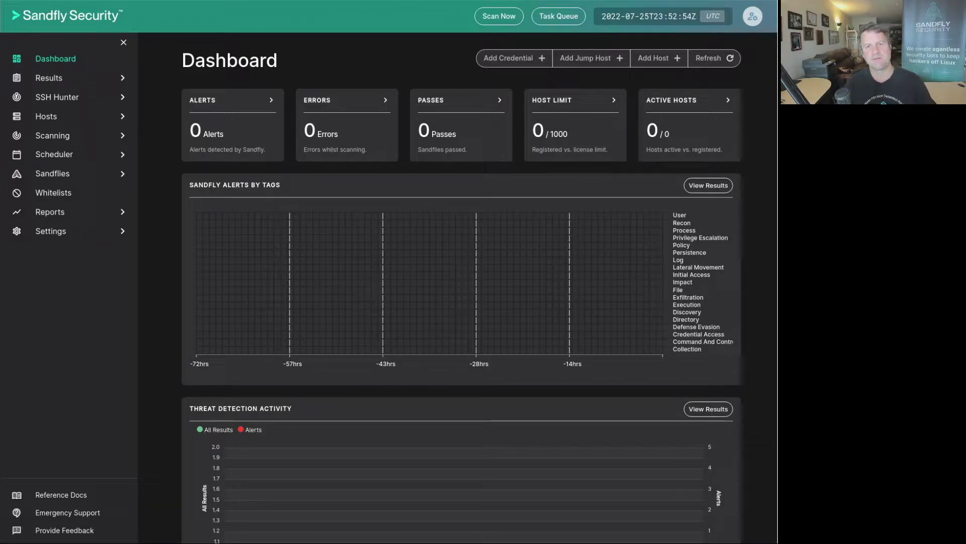
Start the Add Host wizard from the Dashboard at its empty Host Details step
{"action": "left_click", "coordinate": [654, 60]}
{"action": "left_click", "coordinate": [489, 228]}
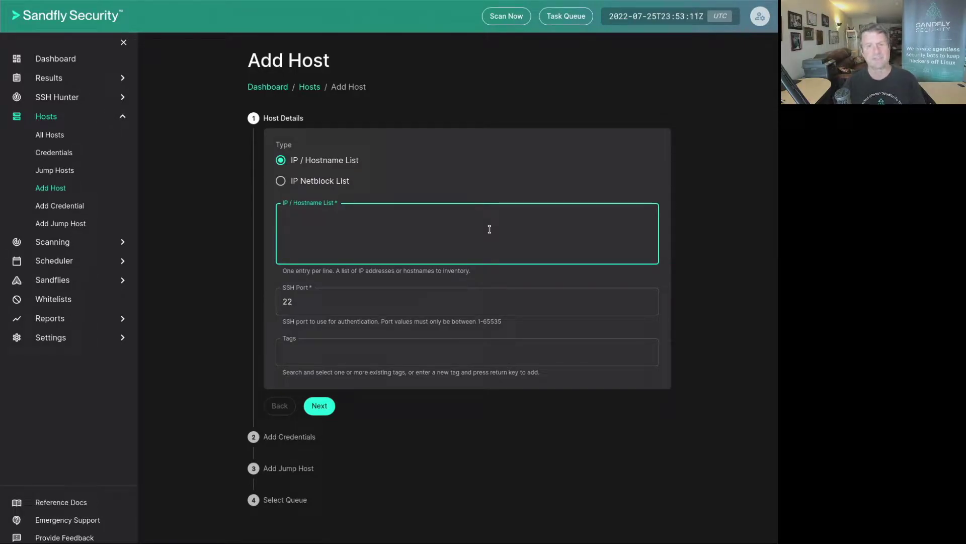
Paste the 10.124.16.x IP address list on port 22 and tag the hosts demo
{"action": "key", "text": "ctrl+v"}
{"action": "scroll", "coordinate": [489, 229], "scroll_direction": "up", "scroll_amount": 1}
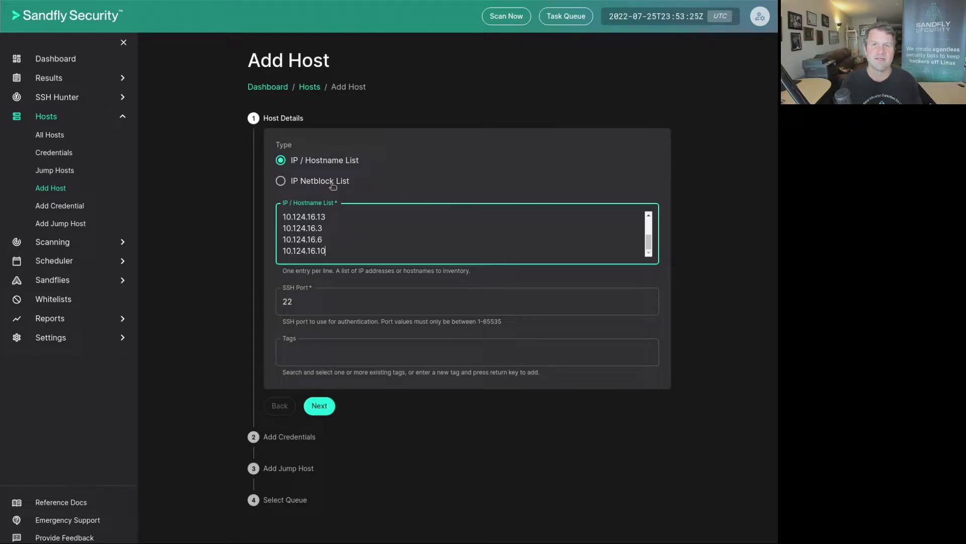
{"action": "left_click", "coordinate": [364, 352]}
{"action": "type", "text": "de"}
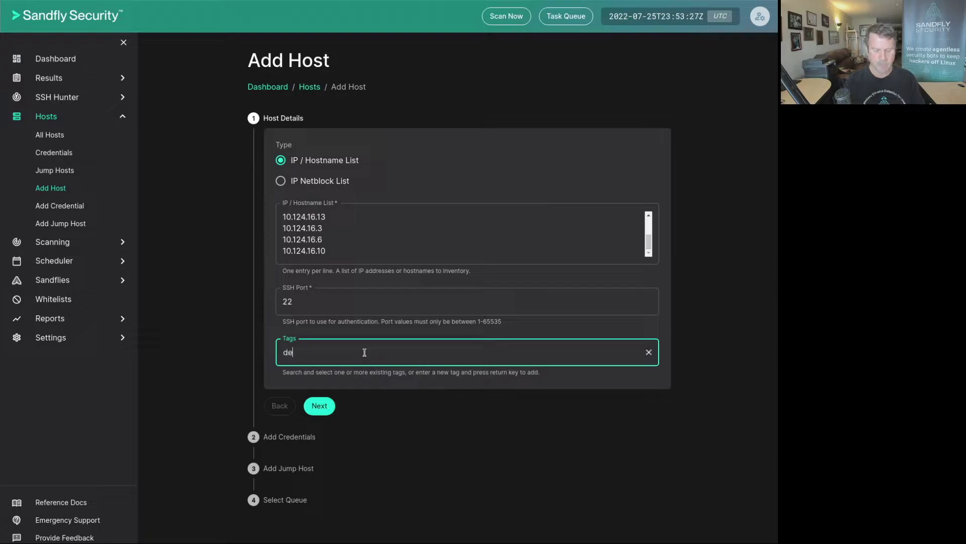
{"action": "type", "text": "mo"}
{"action": "key", "text": "Return"}
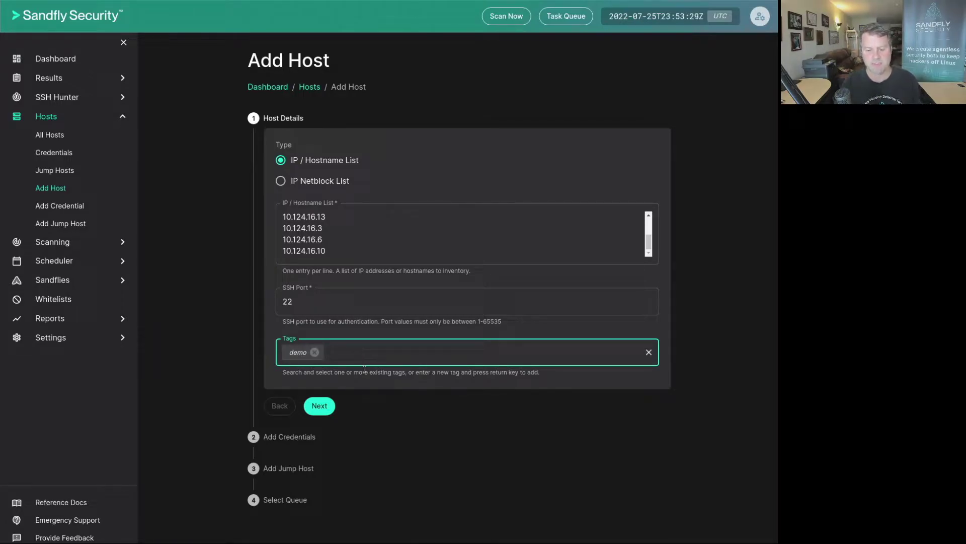
Use the existing testnet_root credential for the new hosts
{"action": "left_click", "coordinate": [325, 413]}
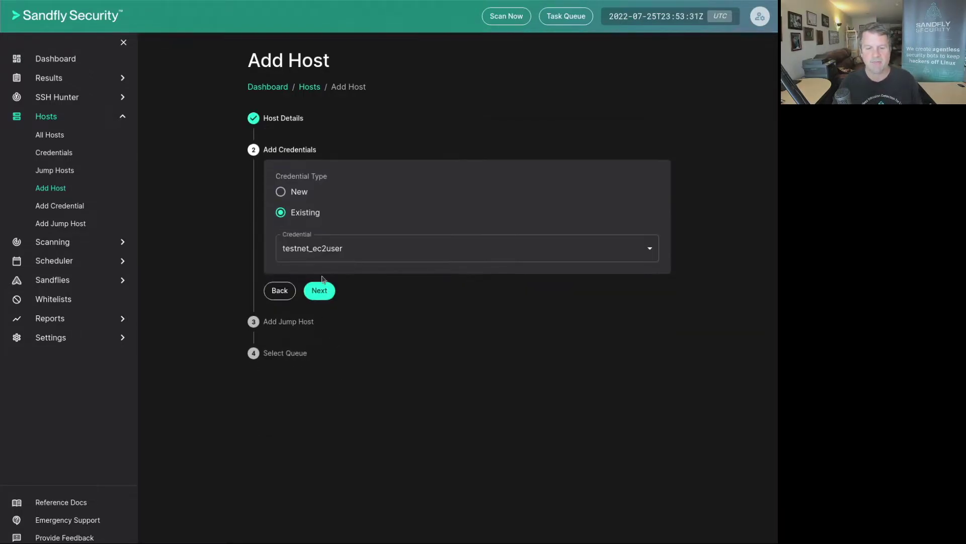
{"action": "left_click", "coordinate": [342, 256]}
{"action": "left_click", "coordinate": [339, 310]}
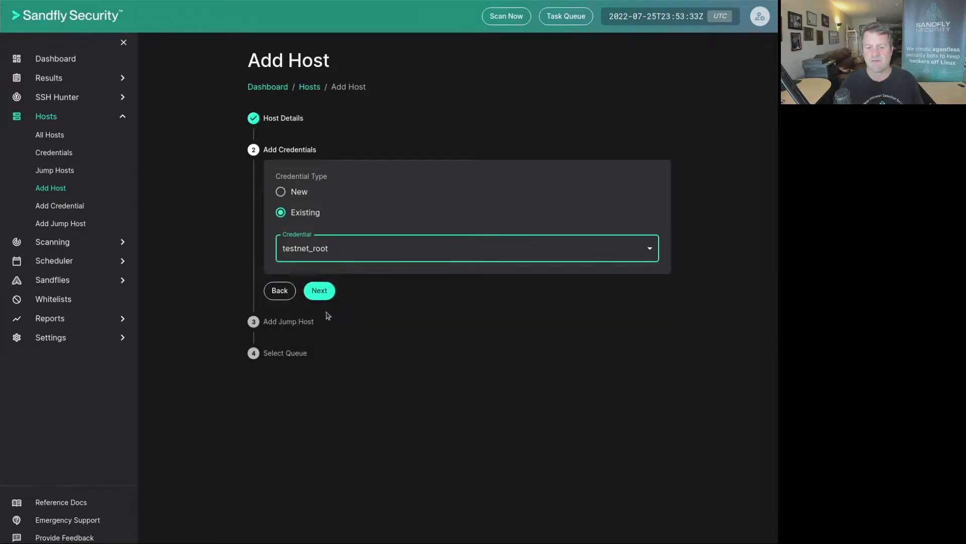
Route the host connections through the testnet_jump jump host
{"action": "left_click", "coordinate": [320, 292]}
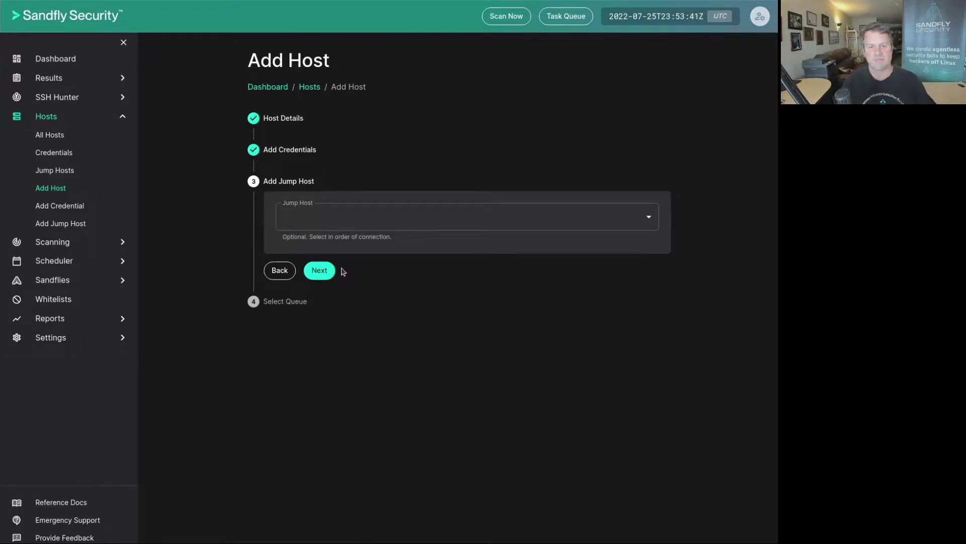
{"action": "left_click", "coordinate": [360, 217]}
{"action": "left_click", "coordinate": [324, 246]}
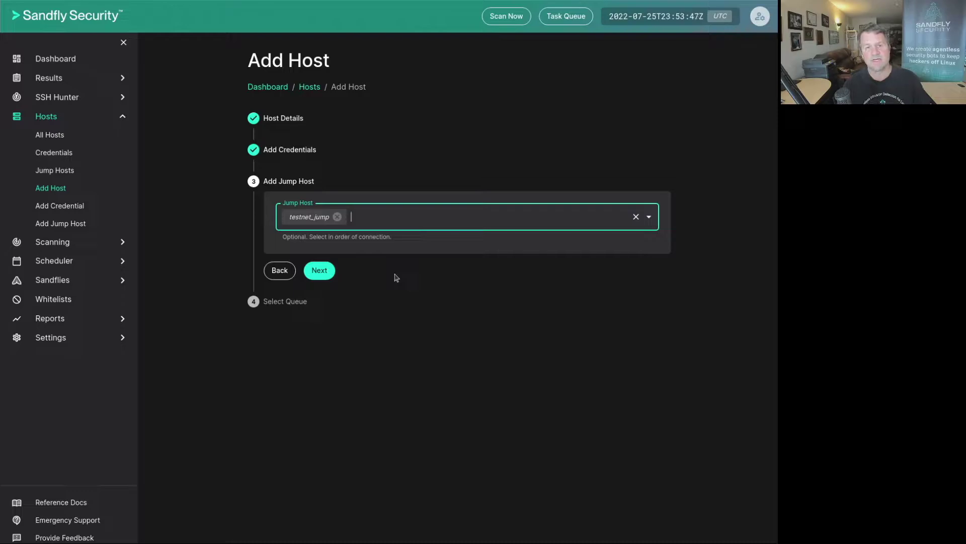
{"action": "left_click", "coordinate": [320, 271]}
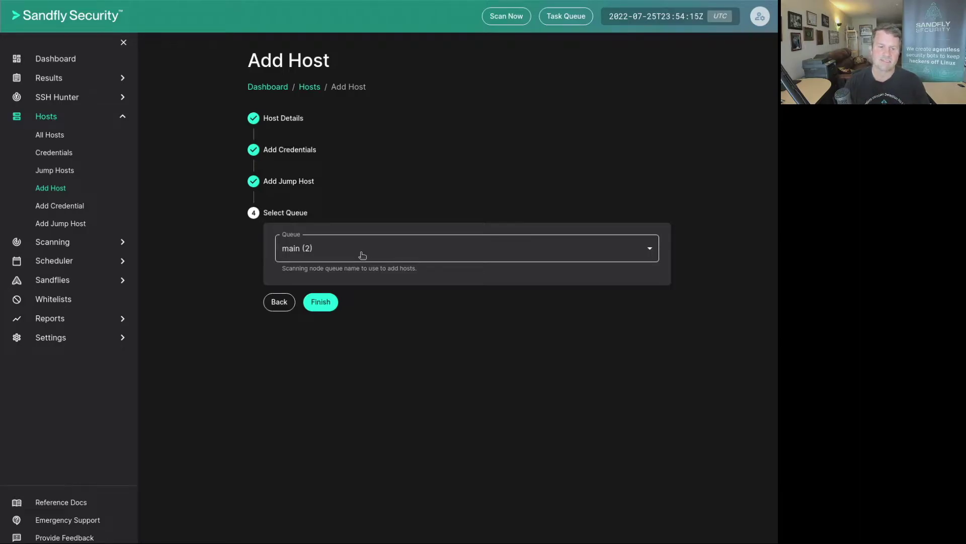
Finish the wizard with the main (2) queue to submit the hosts
{"action": "left_click", "coordinate": [320, 301]}
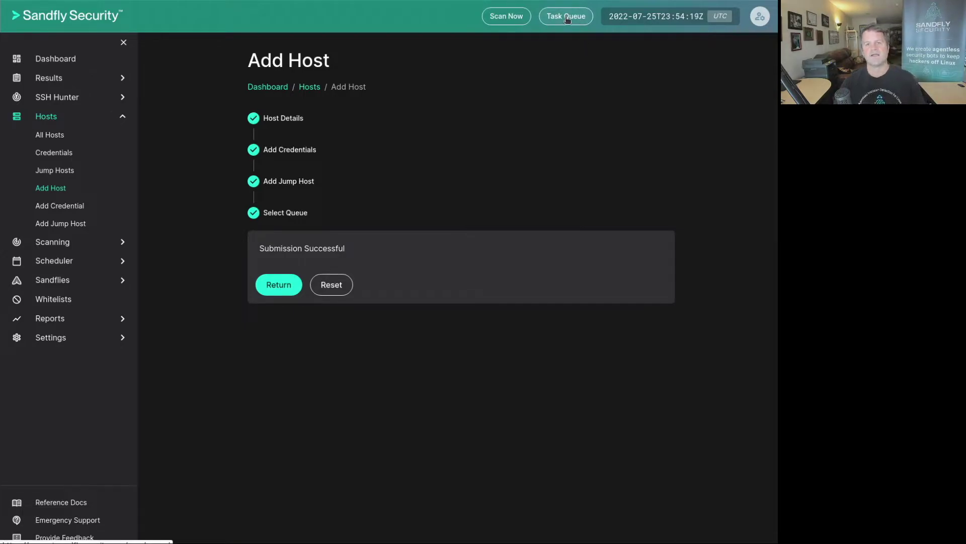
Confirm the Task Queues page shows no pending tasks, then go to the hosts list
{"action": "left_click", "coordinate": [567, 17]}
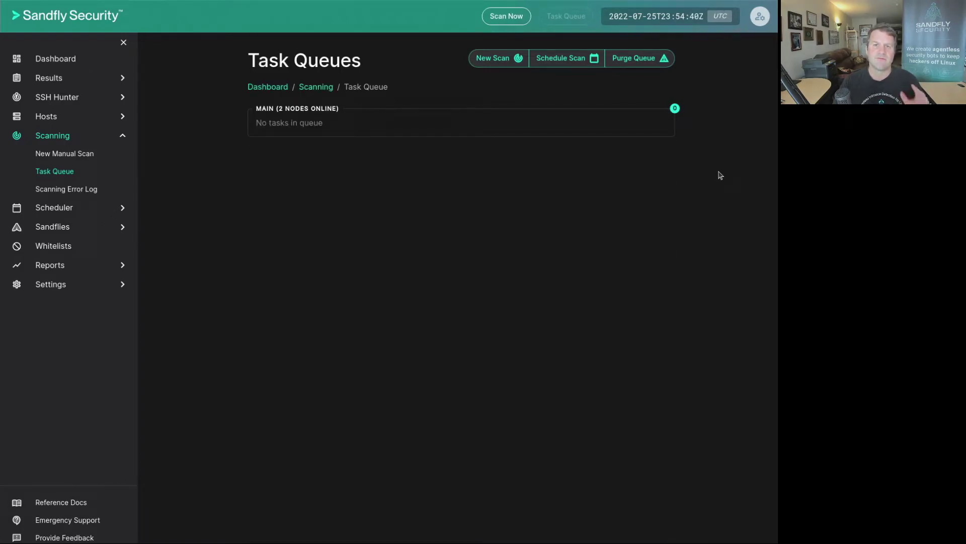
{"action": "left_click", "coordinate": [46, 118]}
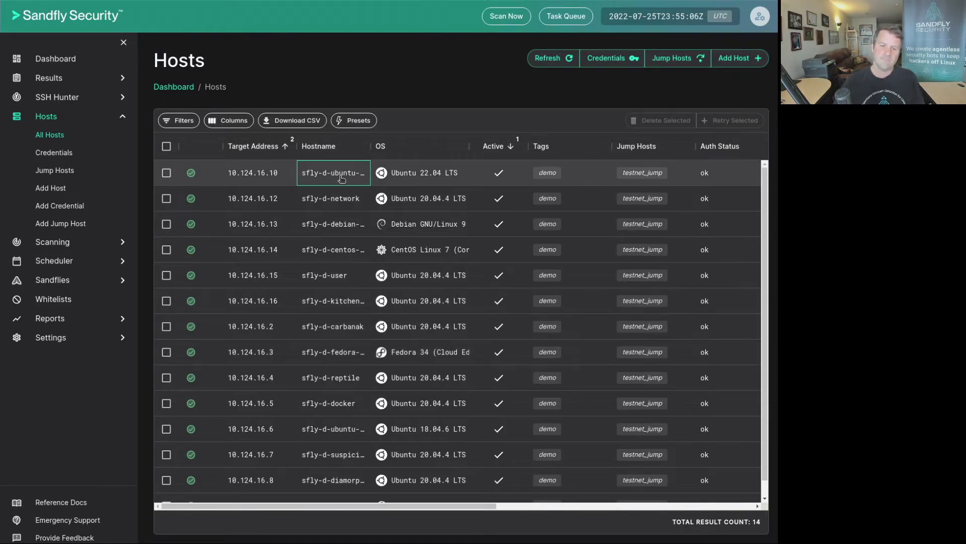
Open the sfly-d-ubuntu-22-04-x64 host's detail page from the 14-host list
{"action": "left_click", "coordinate": [335, 173]}
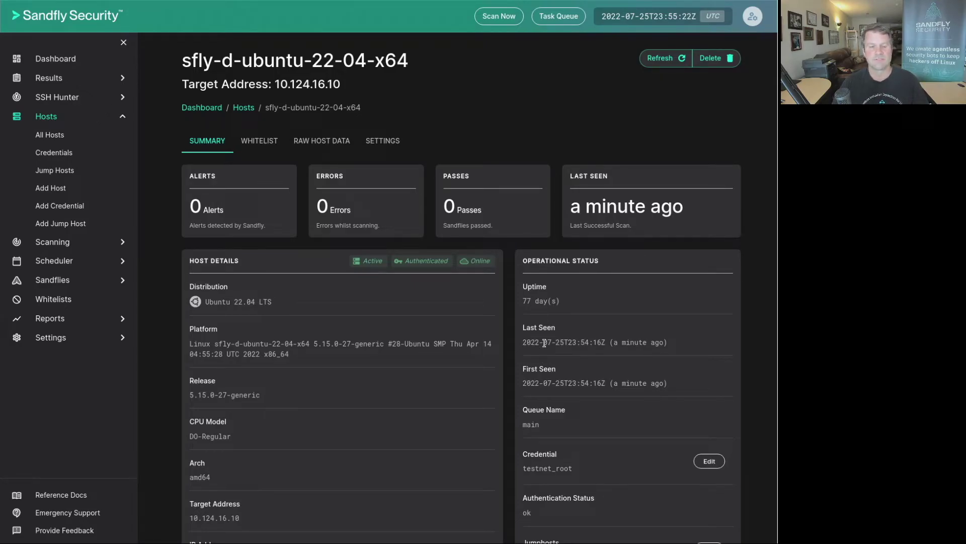
In RAW HOST DATA, fold the cpu, dmi and mounts sections to expose Ubuntu 22.04 Jammy details
{"action": "left_click", "coordinate": [333, 143]}
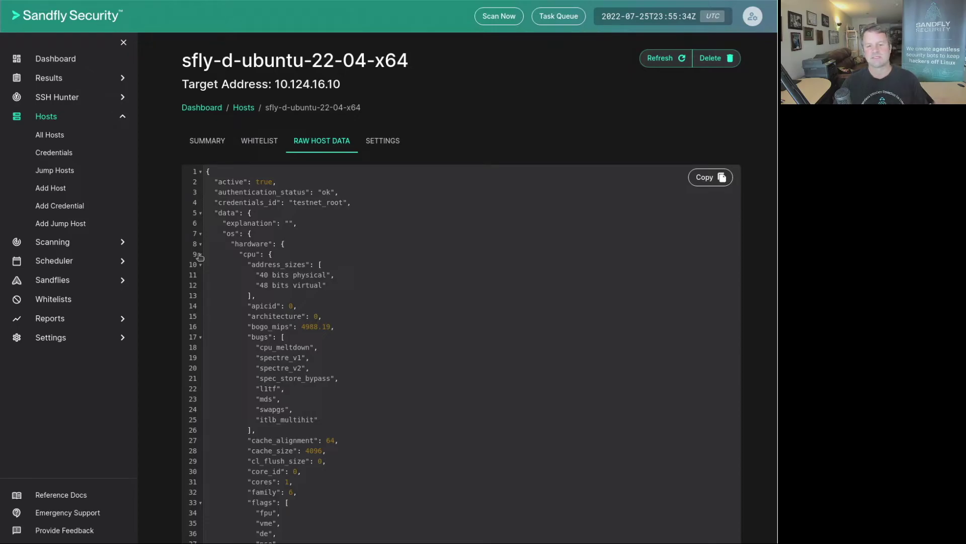
{"action": "left_click", "coordinate": [200, 254]}
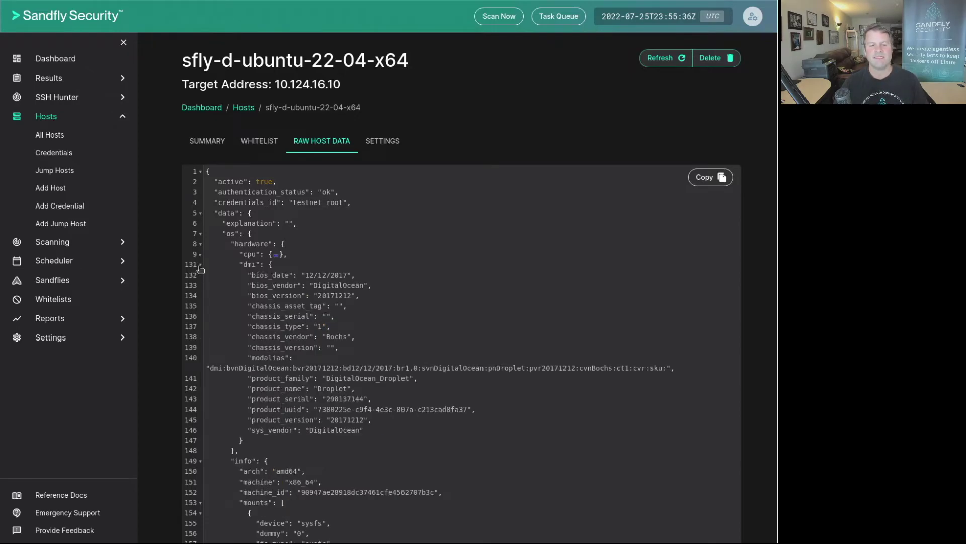
{"action": "left_click", "coordinate": [200, 265]}
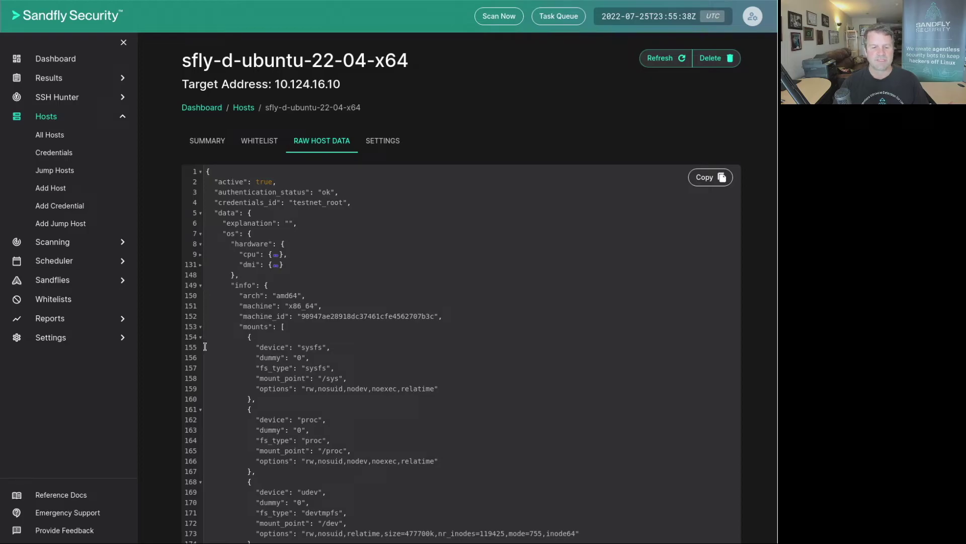
{"action": "left_click", "coordinate": [200, 328]}
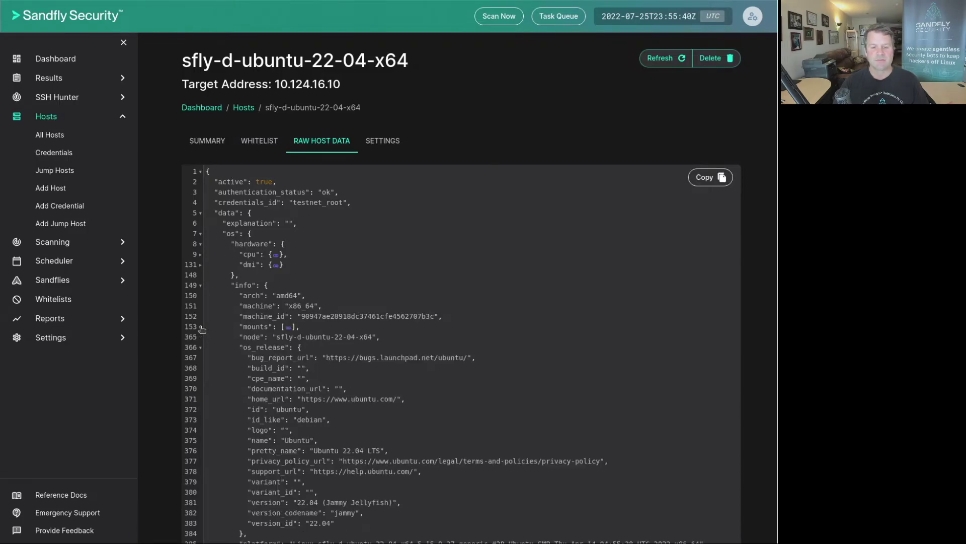
{"action": "scroll", "coordinate": [490, 415], "scroll_direction": "down", "scroll_amount": 1}
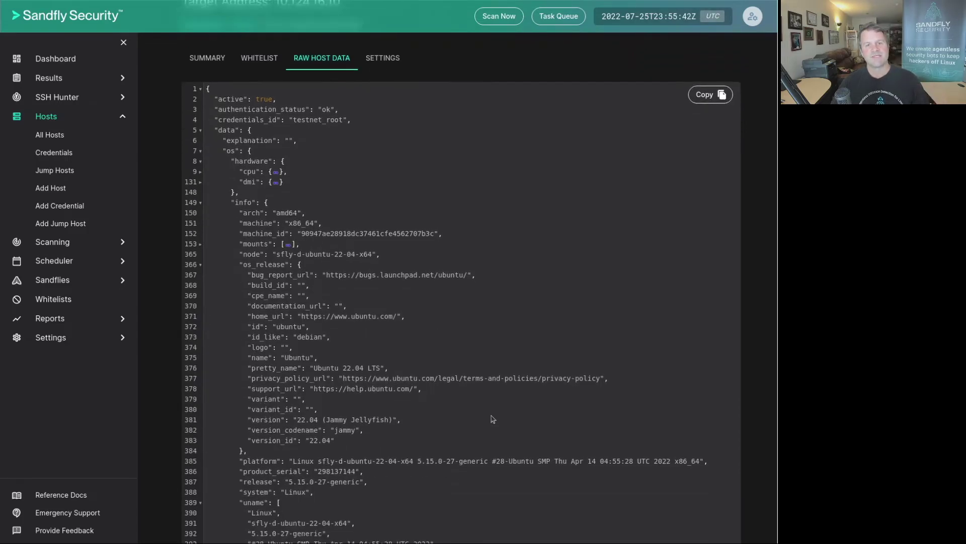
{"action": "scroll", "coordinate": [491, 414], "scroll_direction": "down", "scroll_amount": 6}
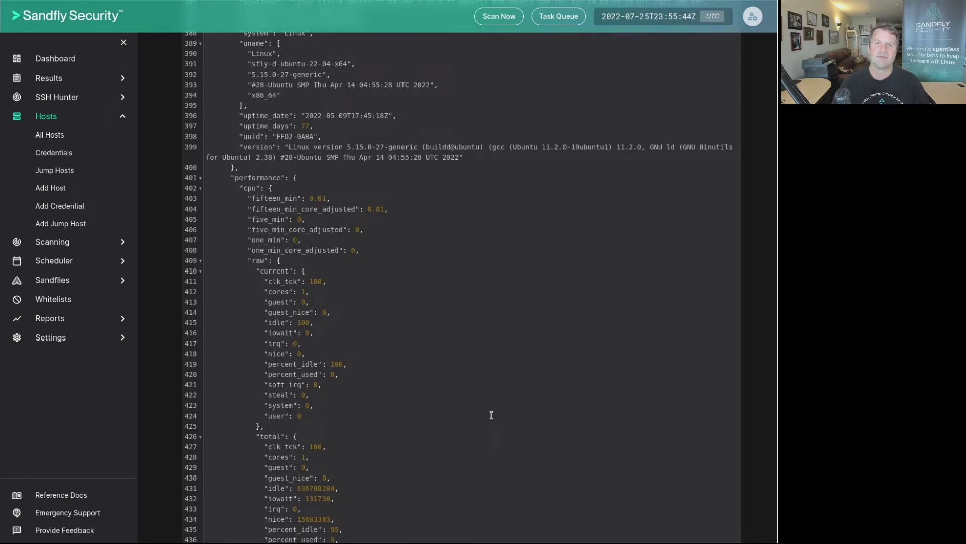
{"action": "scroll", "coordinate": [491, 415], "scroll_direction": "up", "scroll_amount": 10}
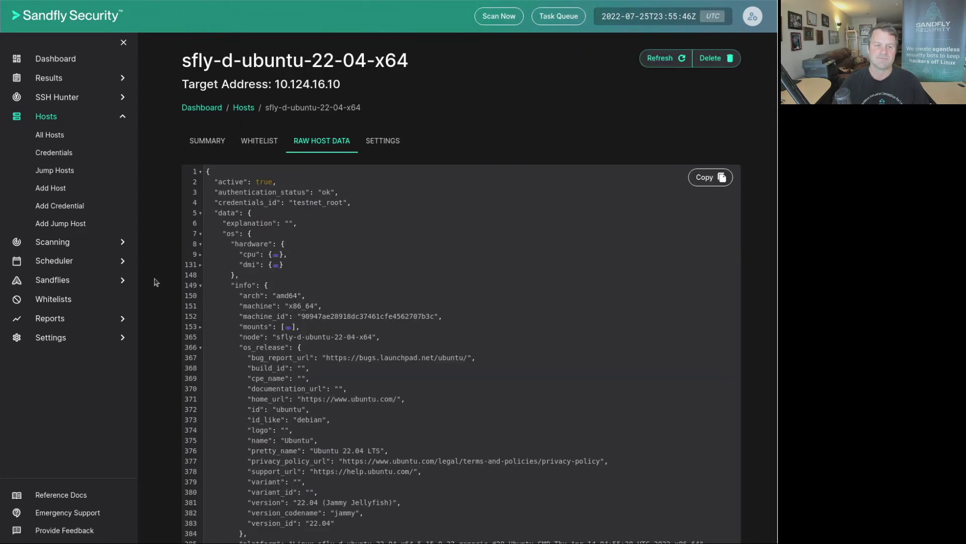
Open the Host Snapshot report from the Reports page
{"action": "left_click", "coordinate": [46, 318]}
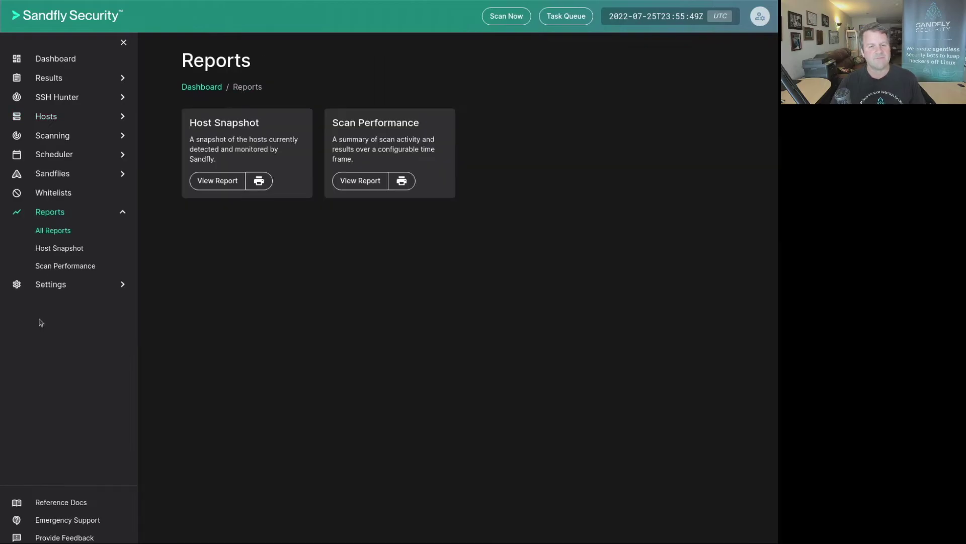
{"action": "left_click", "coordinate": [218, 180]}
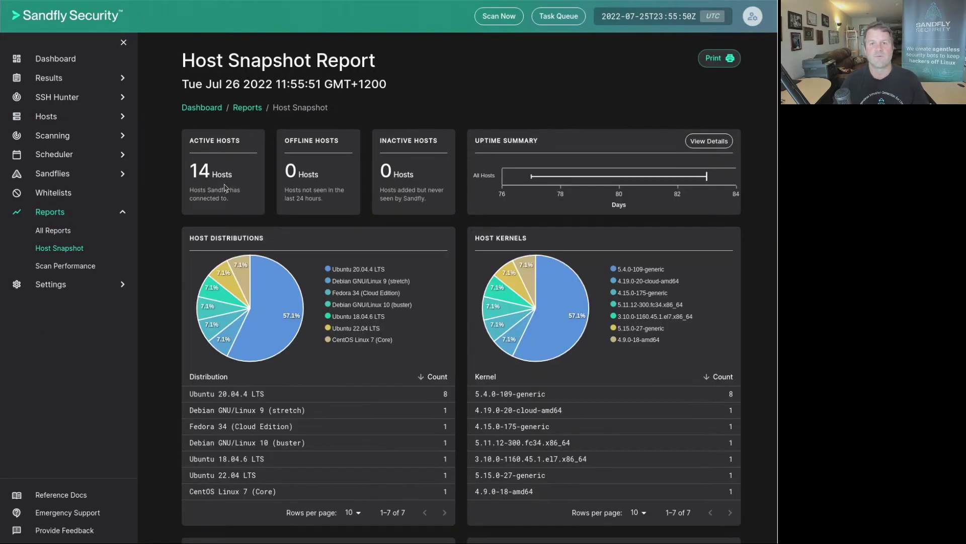